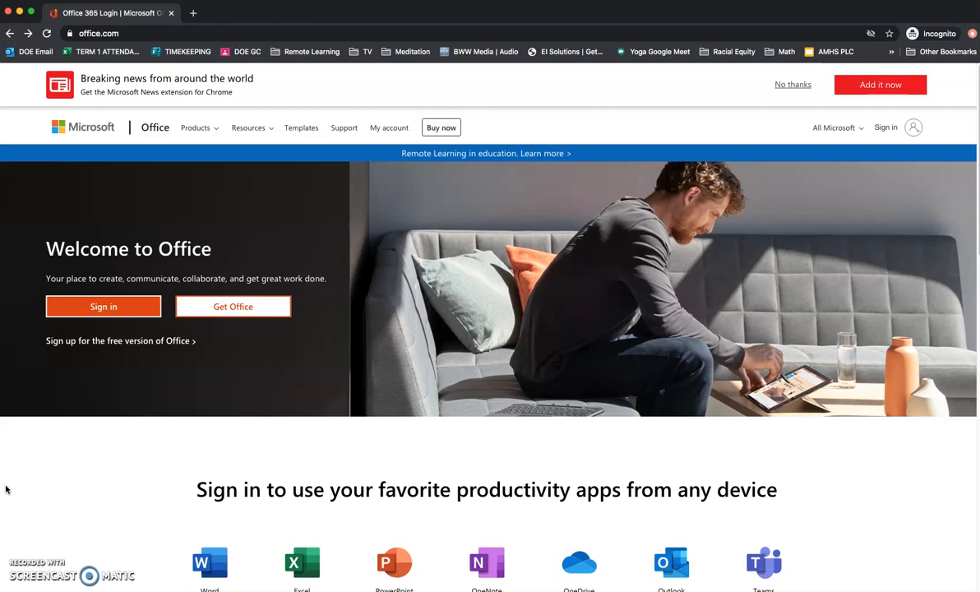
Start signing in to Office from the office.com welcome page.
click(95, 304)
Sign in with the school student e-mail, then the username and password on the DOE page.
click(446, 300)
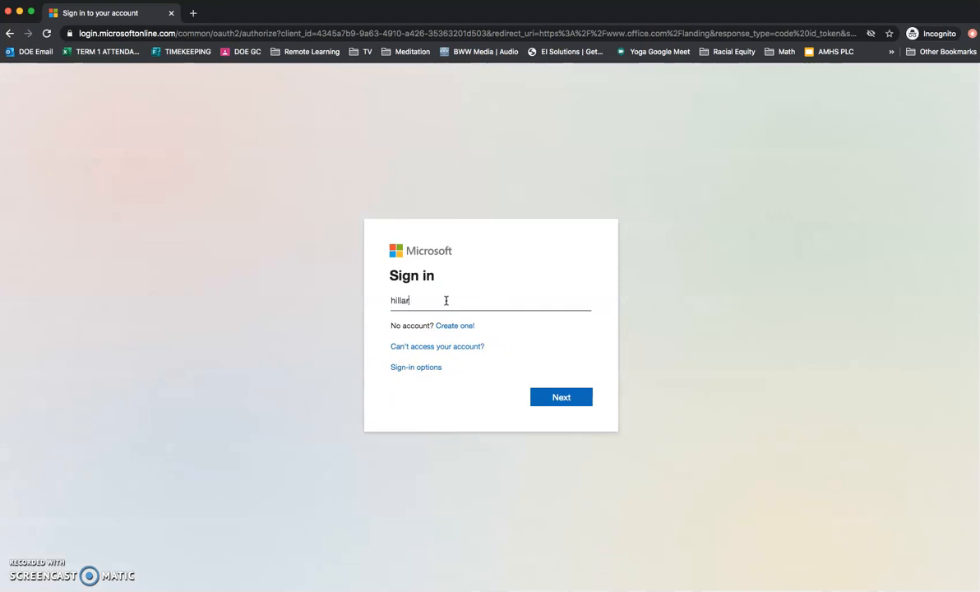
key(BackSpace)
key(BackSpace)
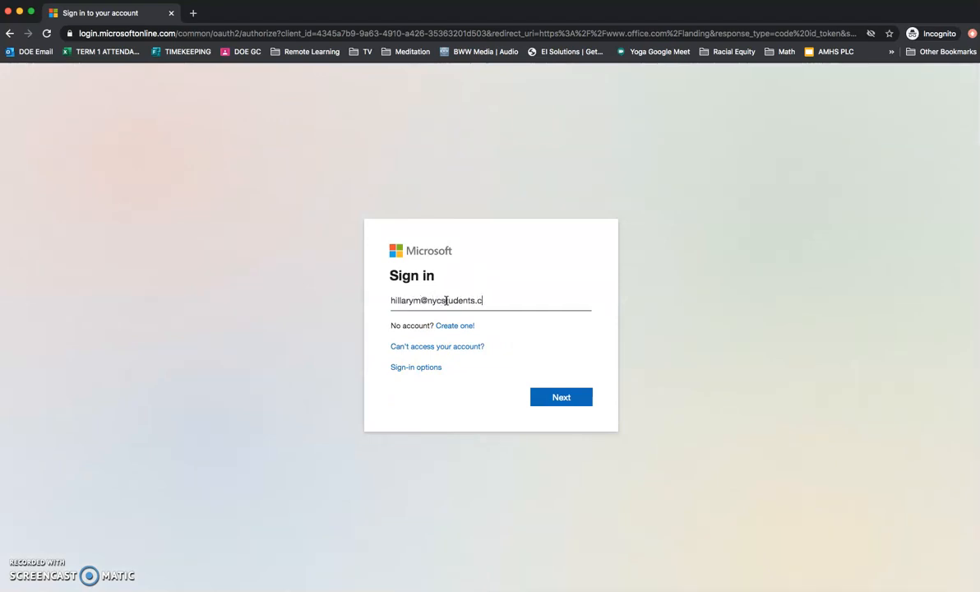
key(Return)
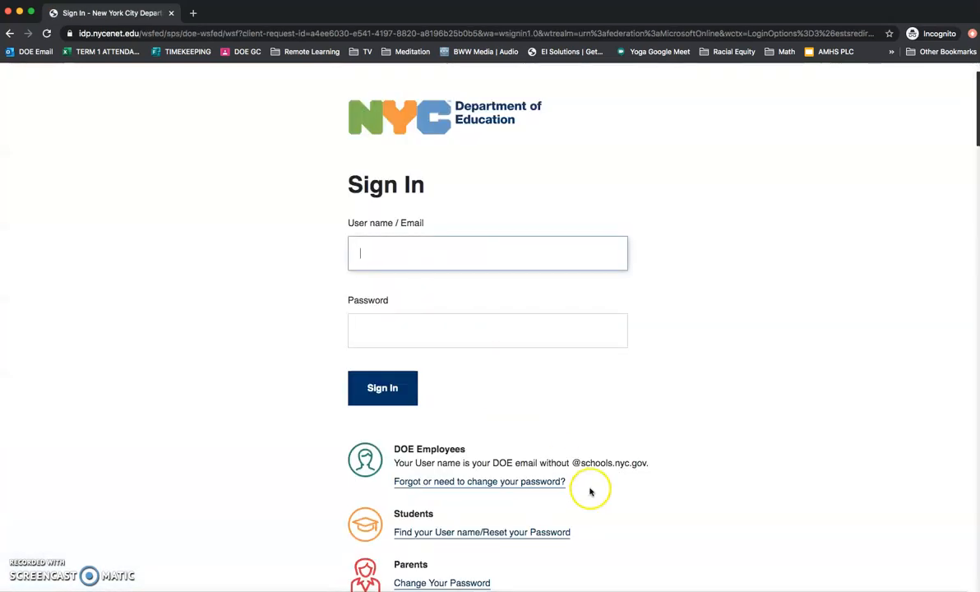
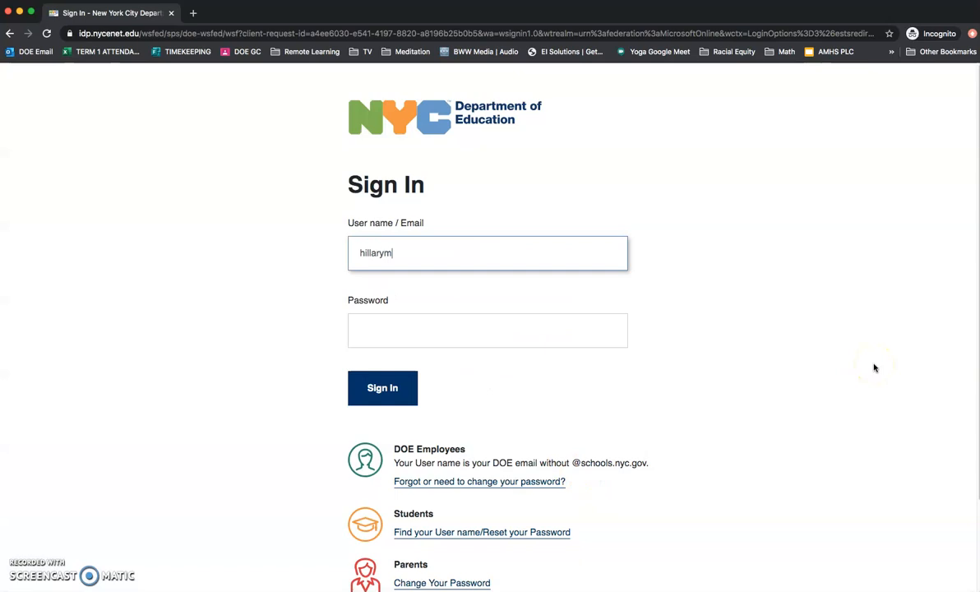
key(Tab)
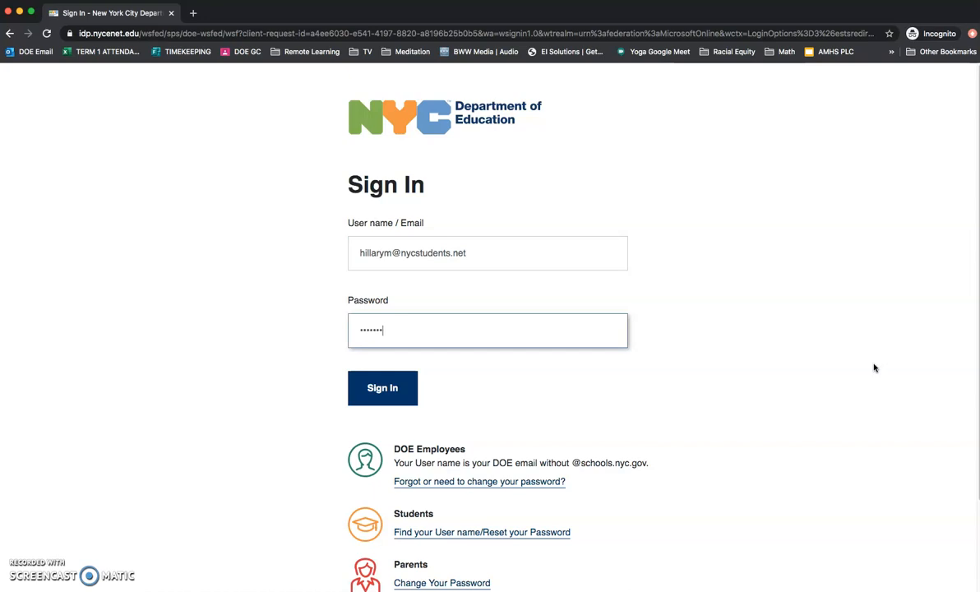
key(Return)
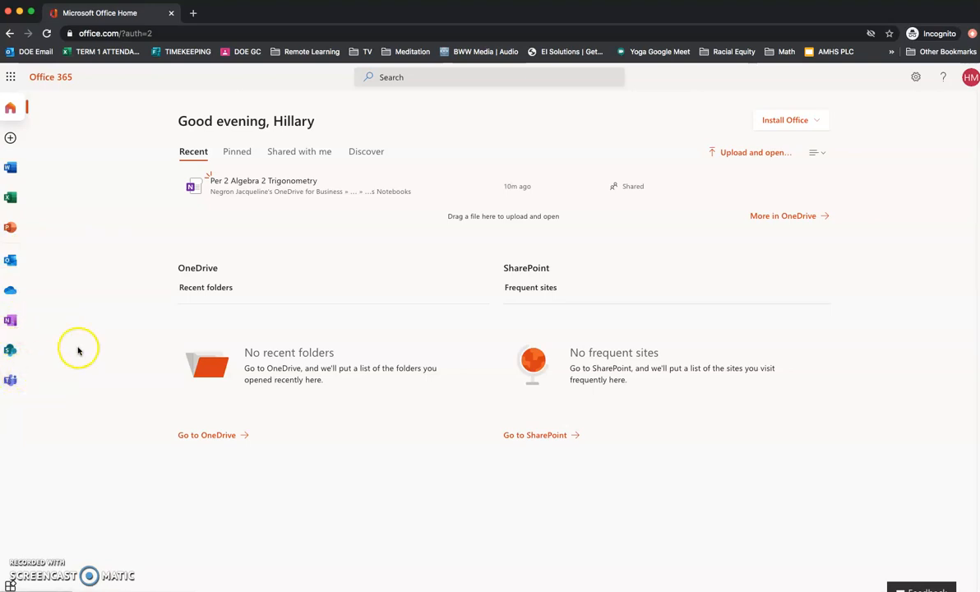
Open the Per 2 Algebra 2 Trigonometry notebook from OneNote's Class notebooks list.
click(10, 323)
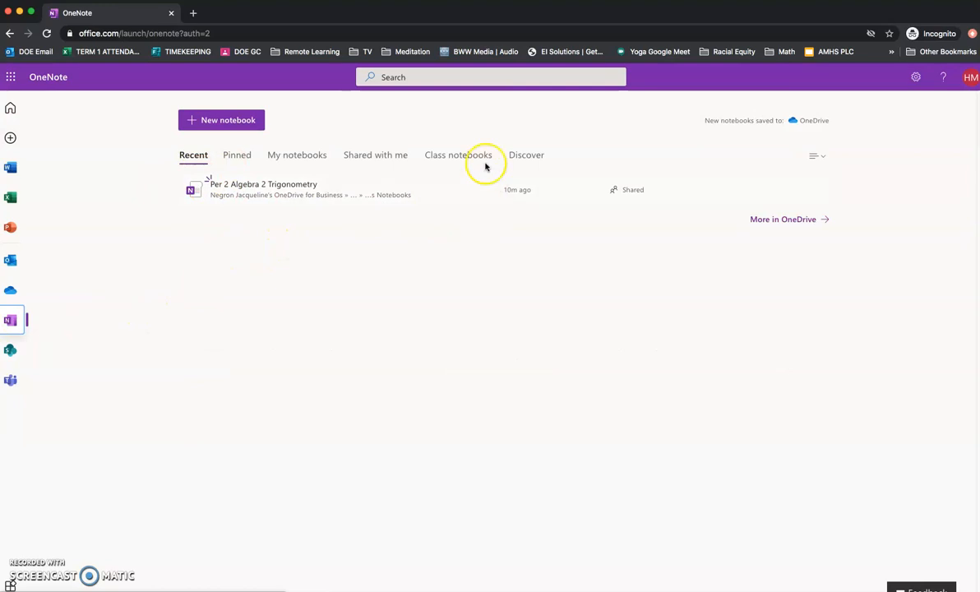
click(441, 156)
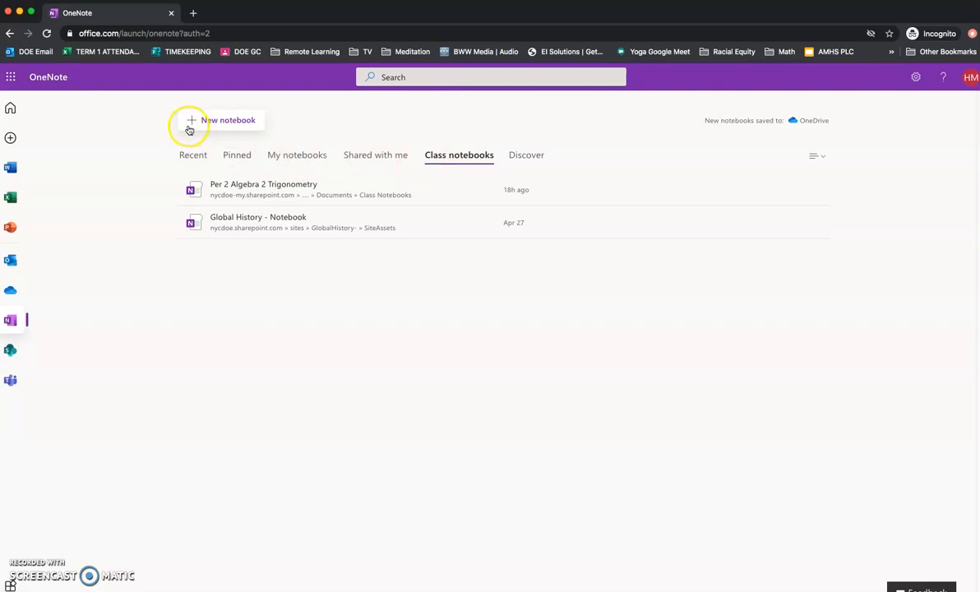
click(265, 122)
click(260, 190)
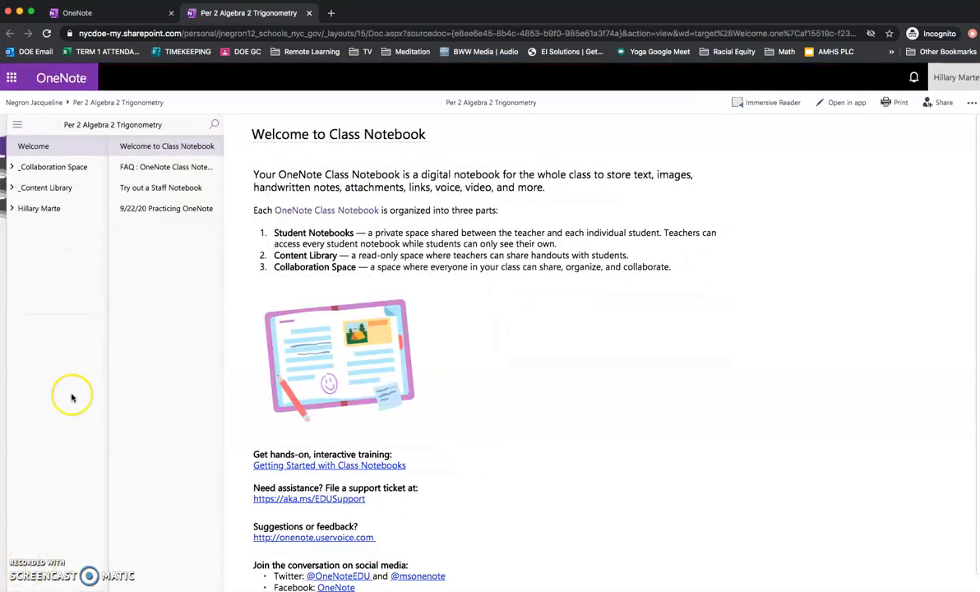
Expand _Collaboration Space, _Content Library and the student's section group, then open Class Notes.
click(42, 168)
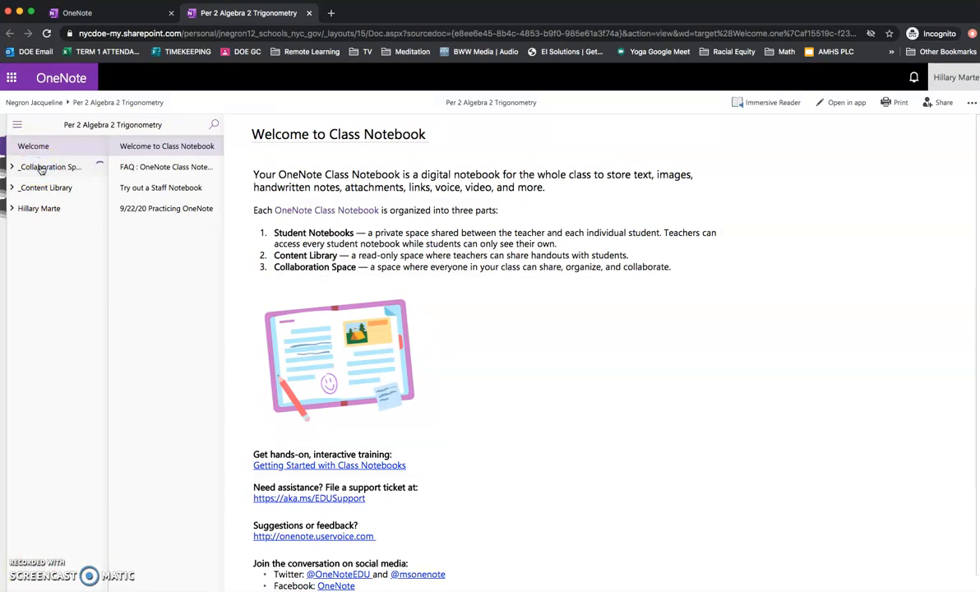
click(50, 189)
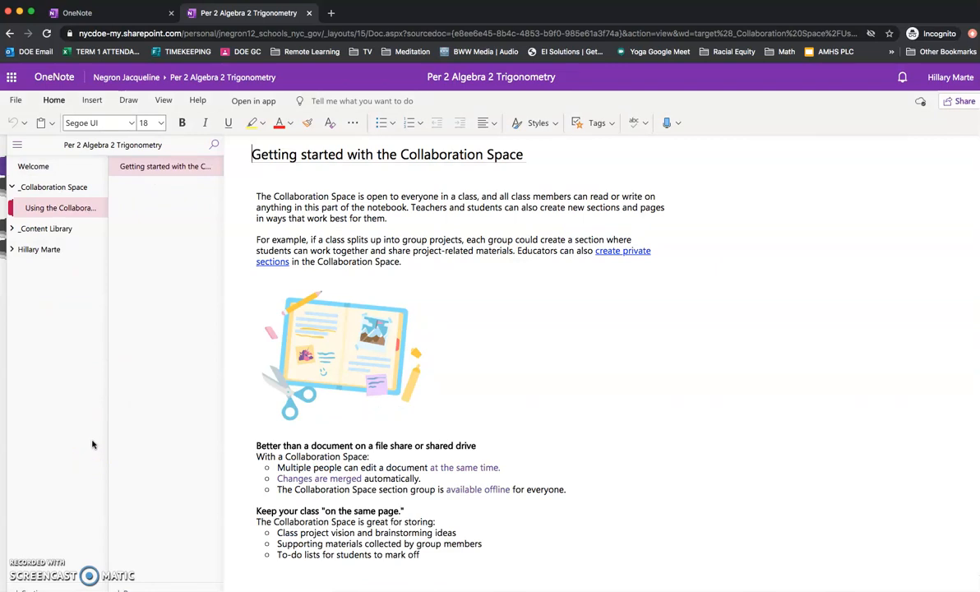
click(37, 229)
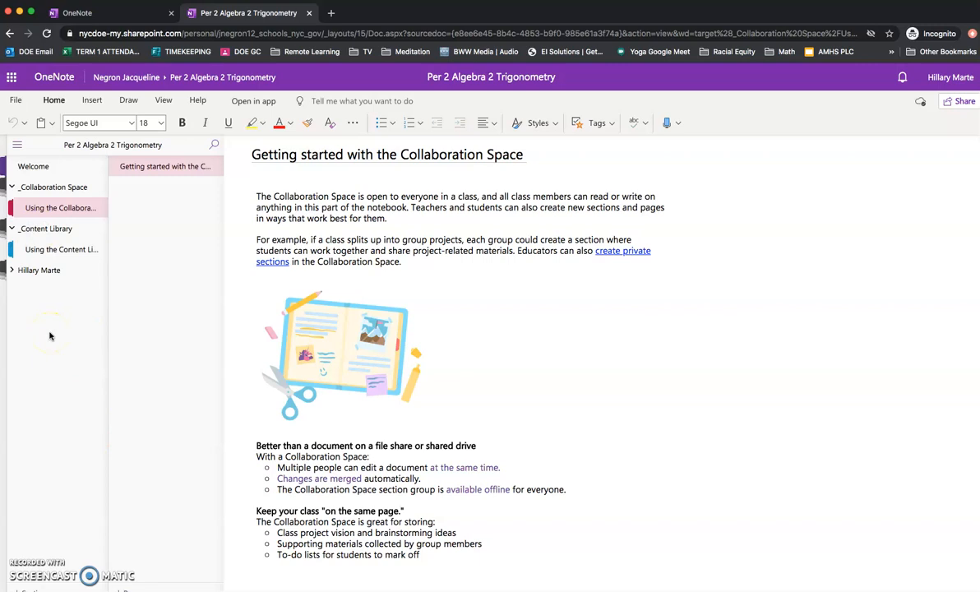
click(51, 254)
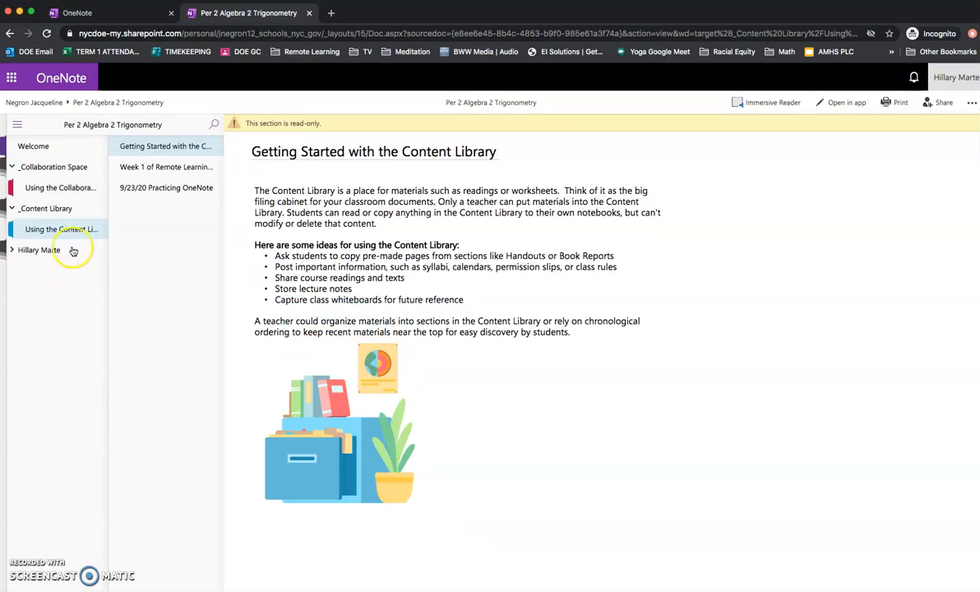
click(35, 250)
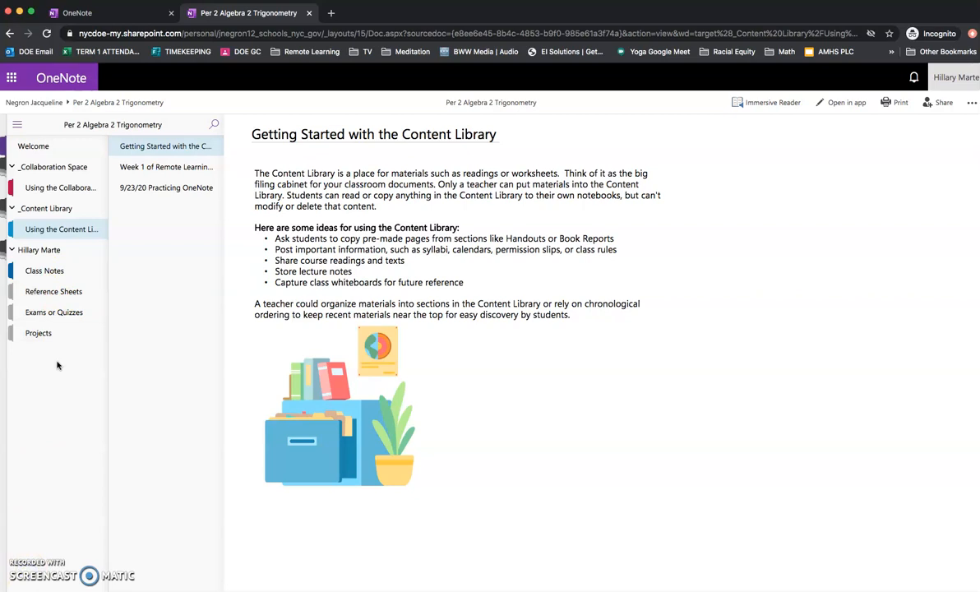
click(50, 273)
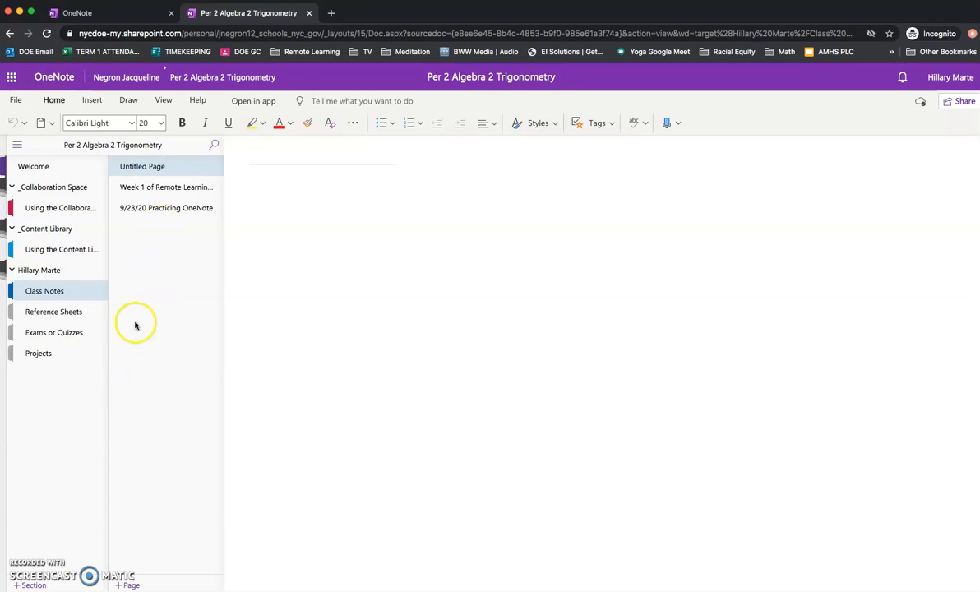
Add a page titled 'Unit 1 Linear Equations' and drag it below 9/23/20 Practicing OneNote.
click(130, 188)
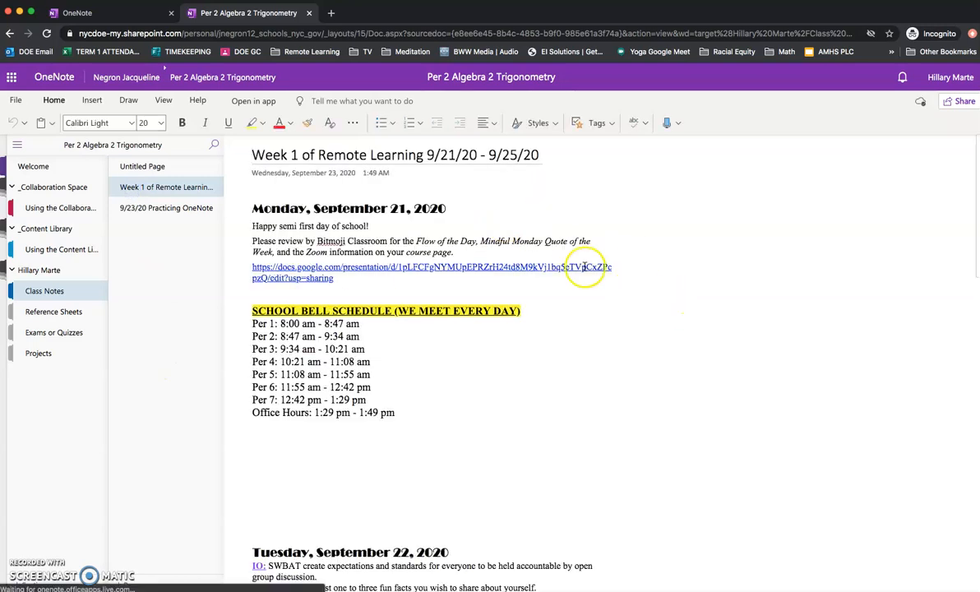
scroll(647, 294, down, 5)
scroll(761, 317, down, 15)
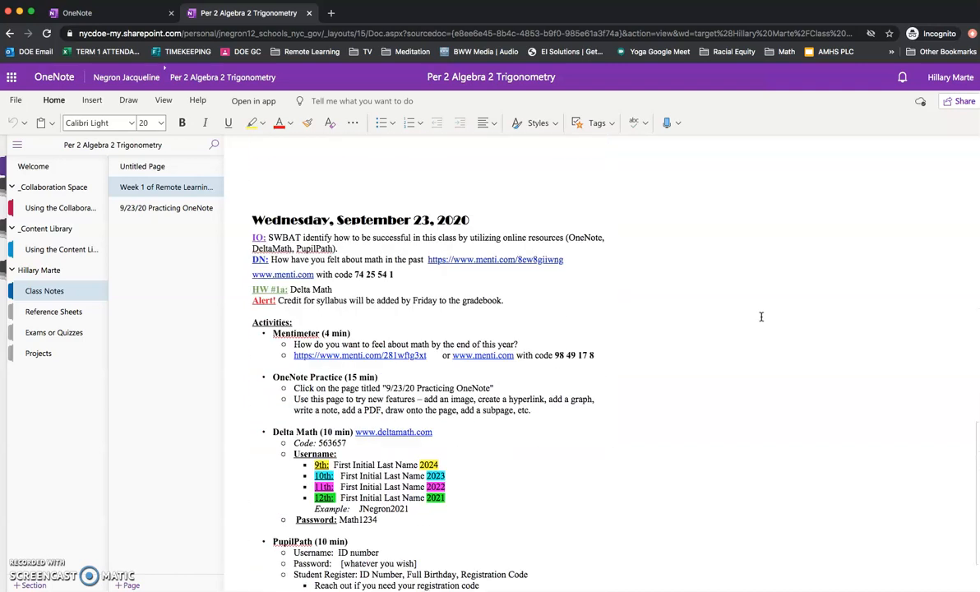
scroll(762, 316, down, 1)
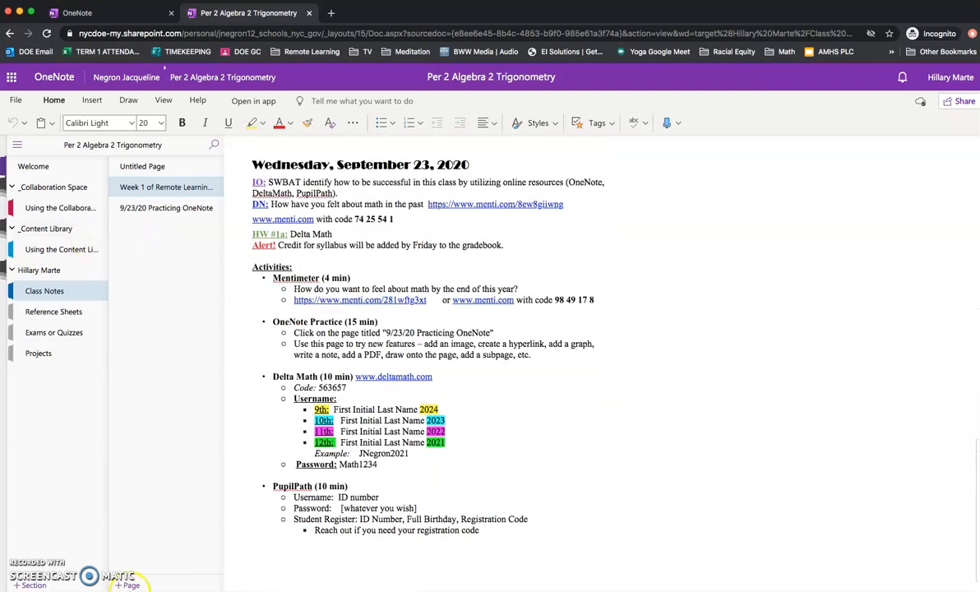
click(128, 584)
click(239, 233)
text(Unit 1 )
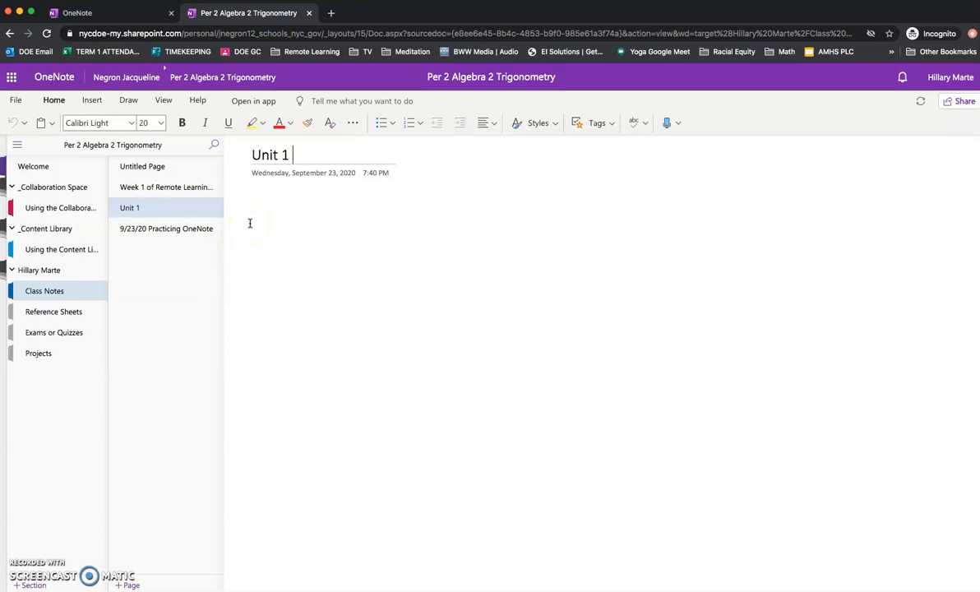
text(Linear Equations)
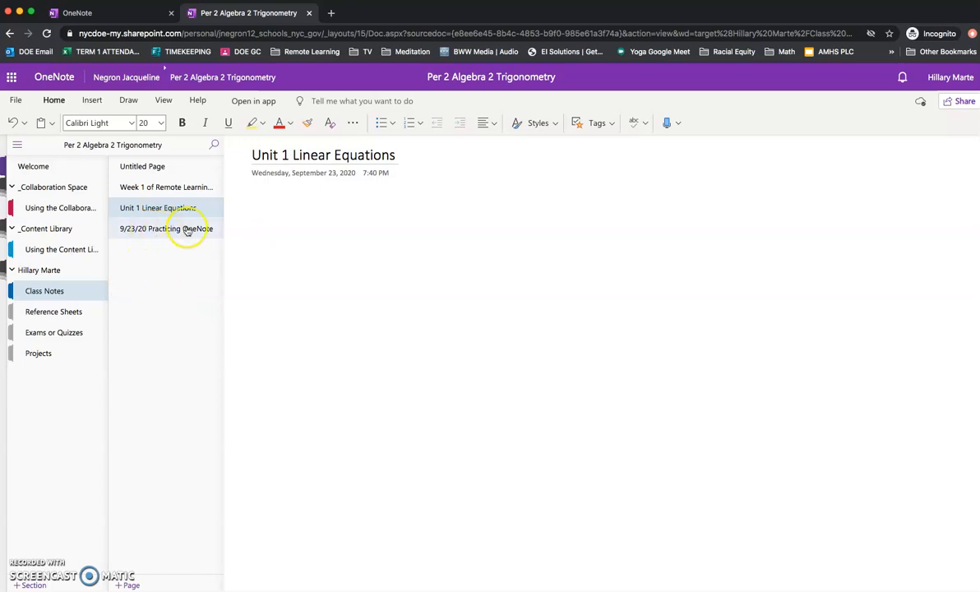
drag(164, 209, 162, 233)
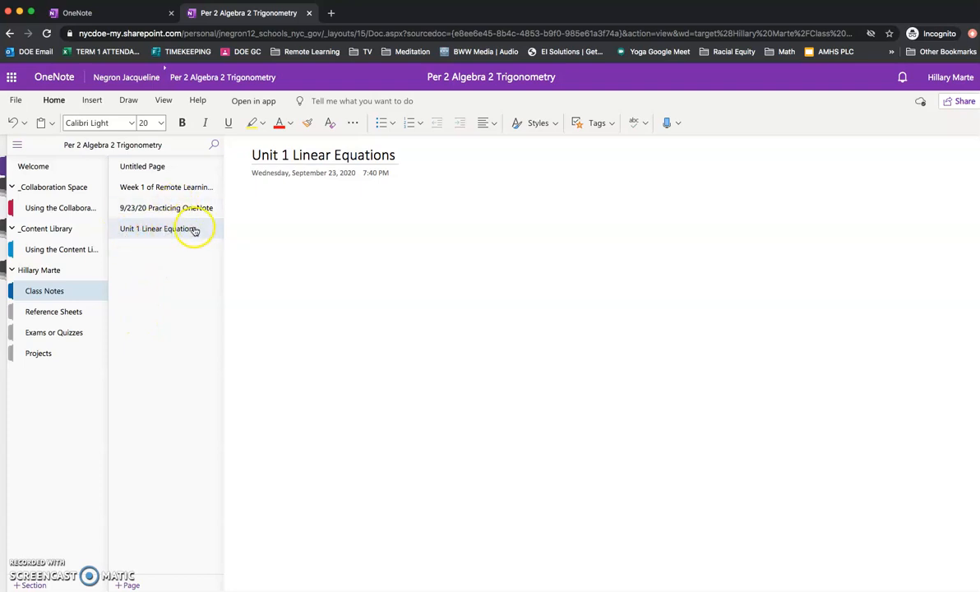
Add another page and title it 'Linear Systems of Equations'.
click(129, 586)
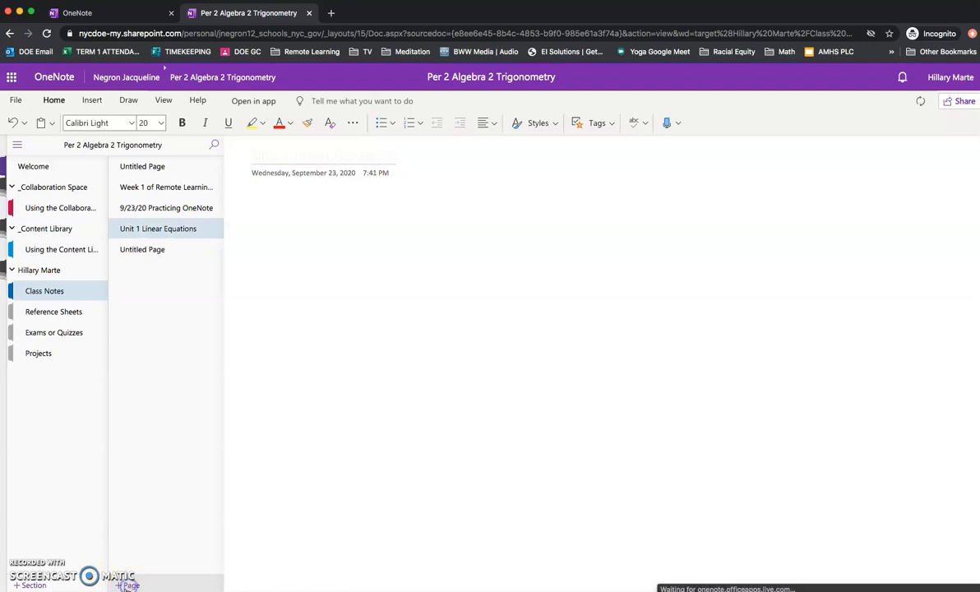
click(151, 255)
click(287, 152)
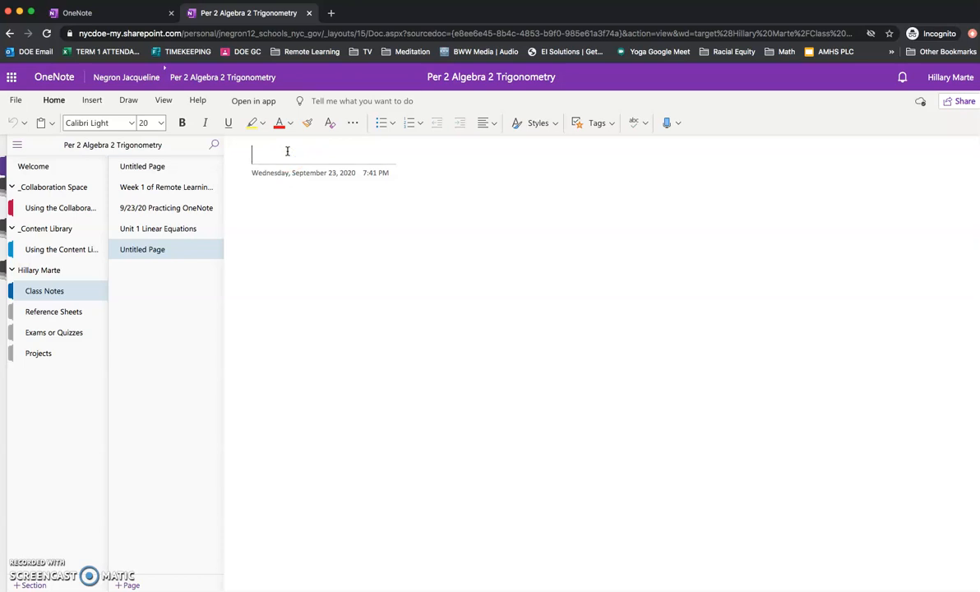
text(Linear E)
key(BackSpace)
text(Systems of Equa)
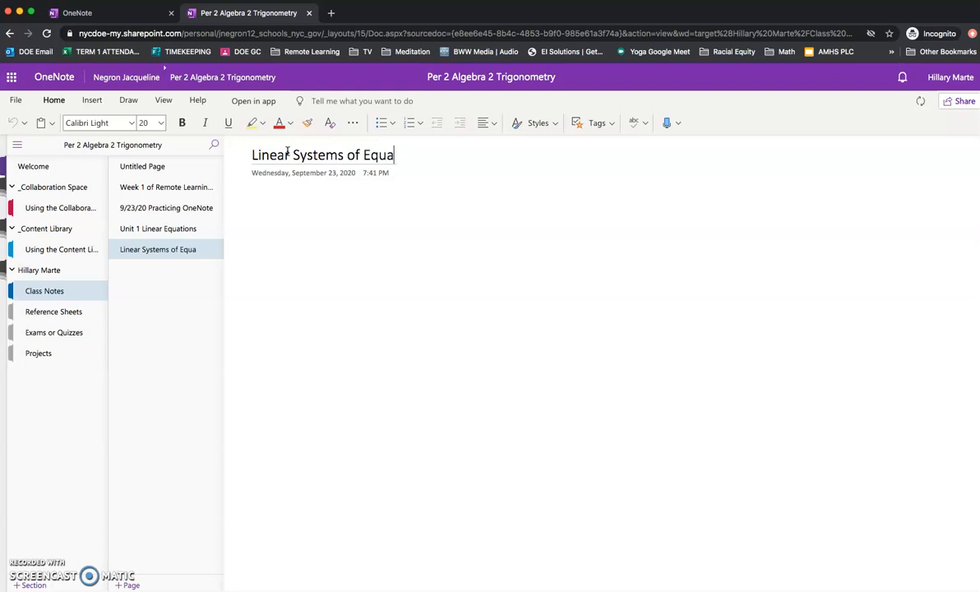
text(tions)
click(170, 324)
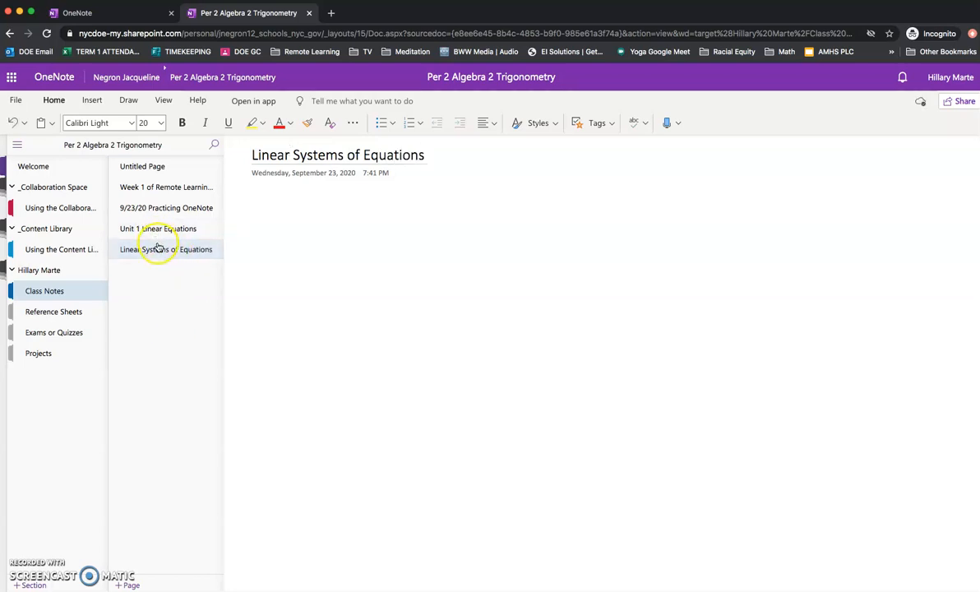
Make 'Linear Systems of Equations' a subpage of Unit 1 Linear Equations.
right_click(155, 252)
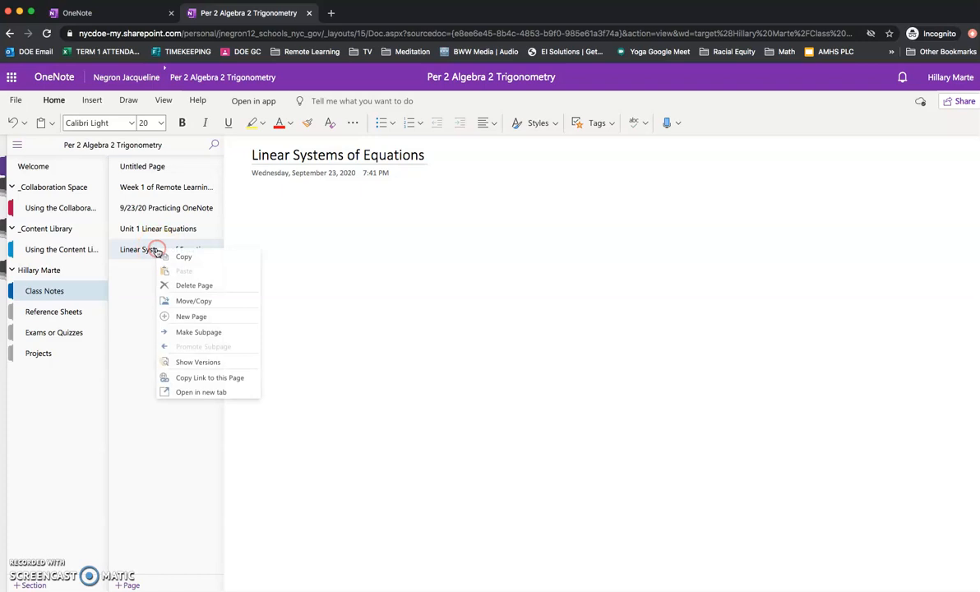
click(206, 332)
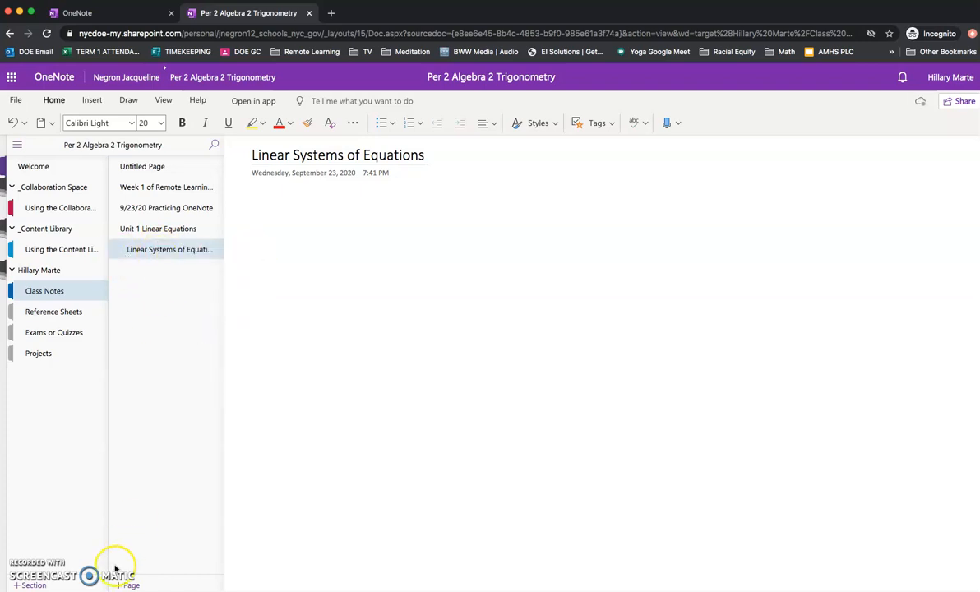
click(256, 198)
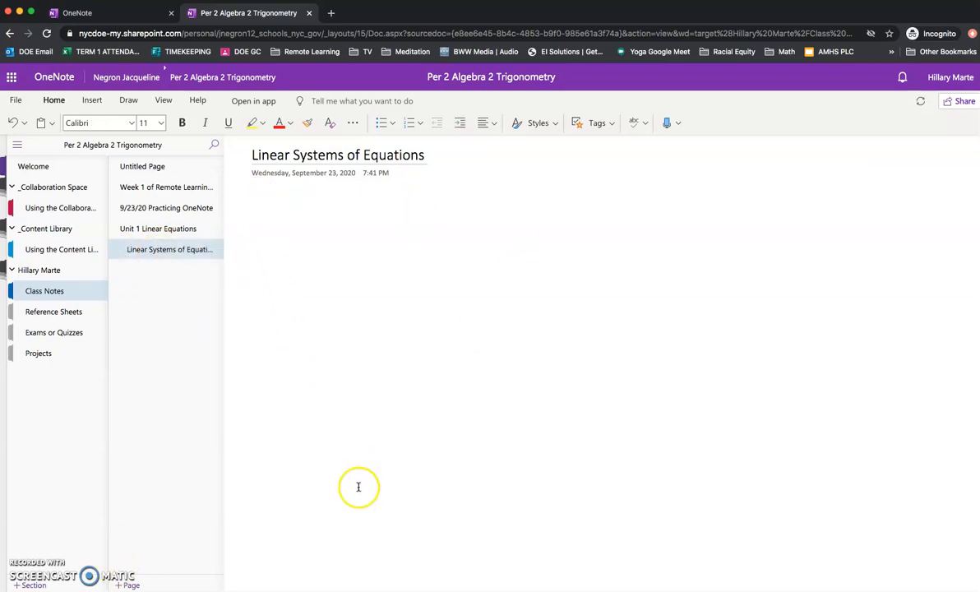
Insert Graph Paper.png from Desktop > Videos for Digital Learning > OneNote Student Tutorial.
click(91, 100)
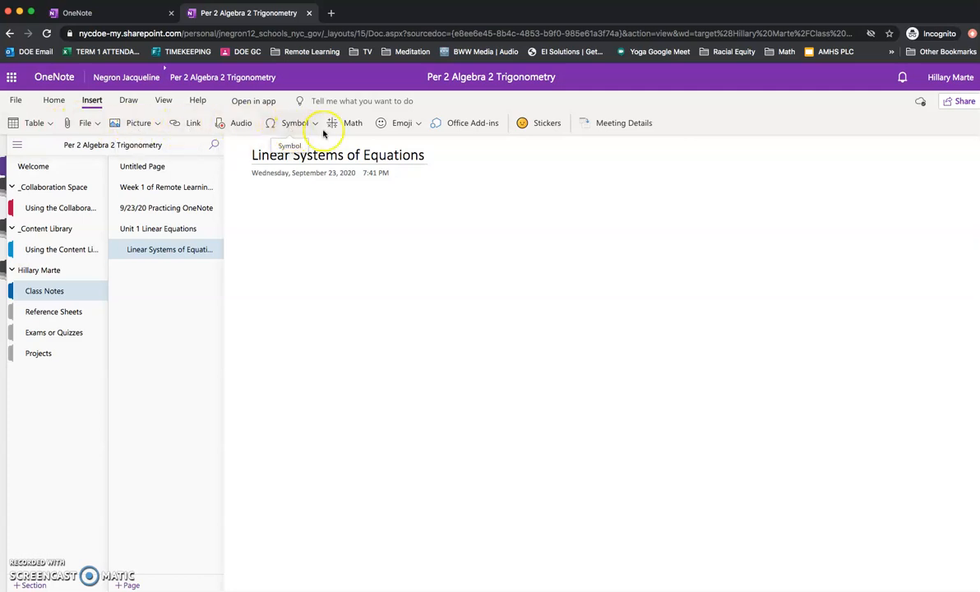
click(131, 125)
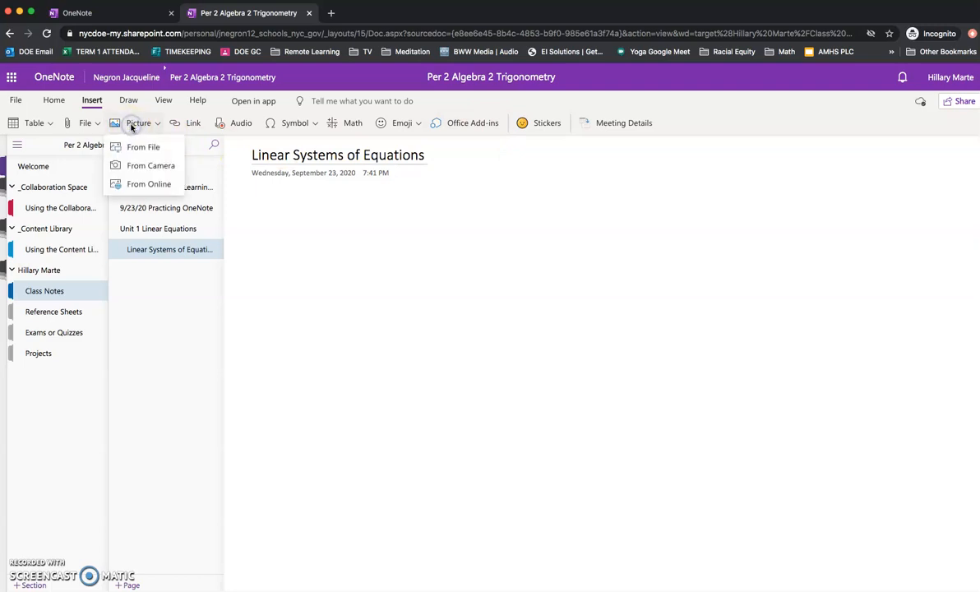
click(146, 149)
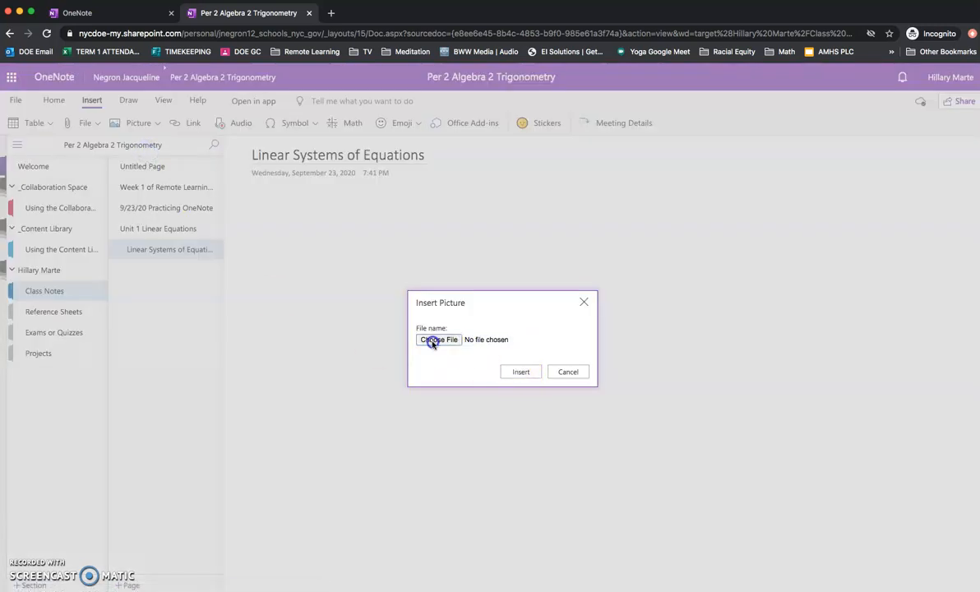
click(433, 340)
click(336, 100)
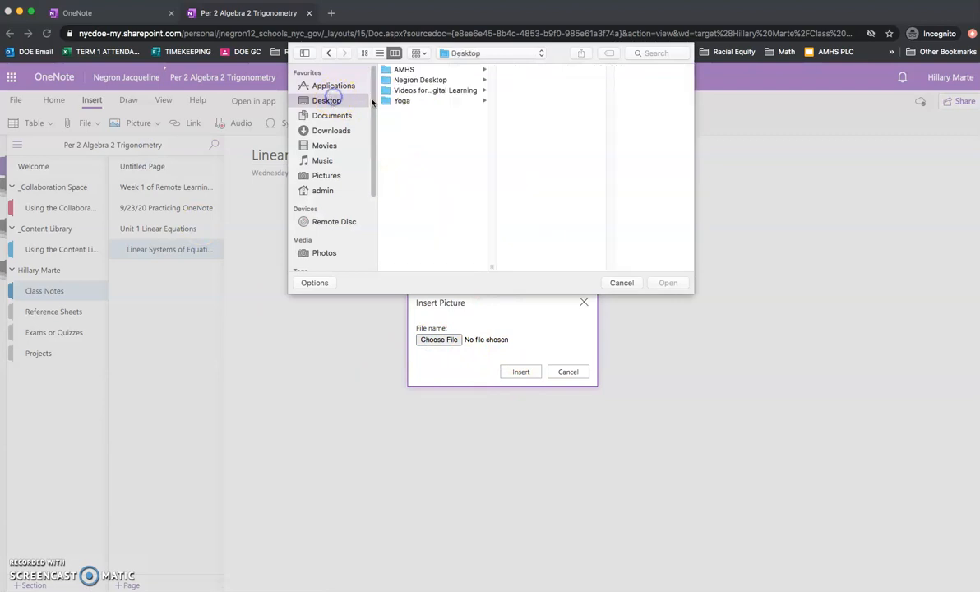
click(403, 91)
click(529, 152)
click(619, 70)
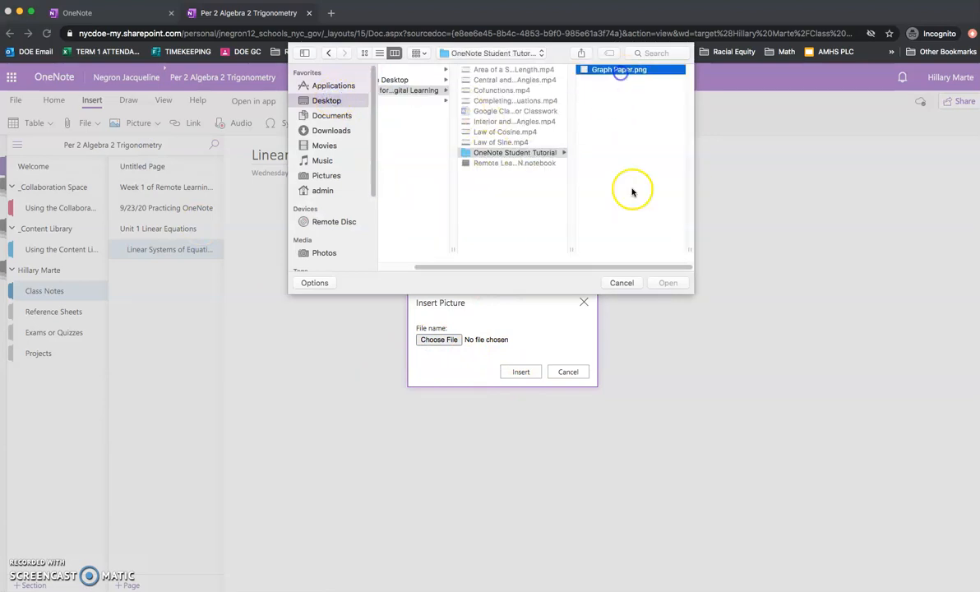
click(668, 283)
click(518, 374)
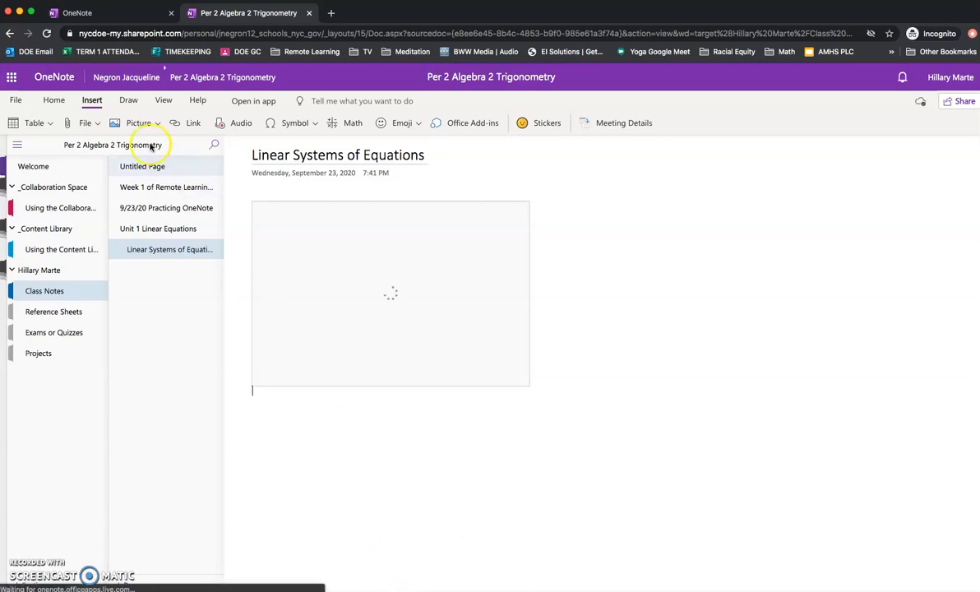
click(122, 101)
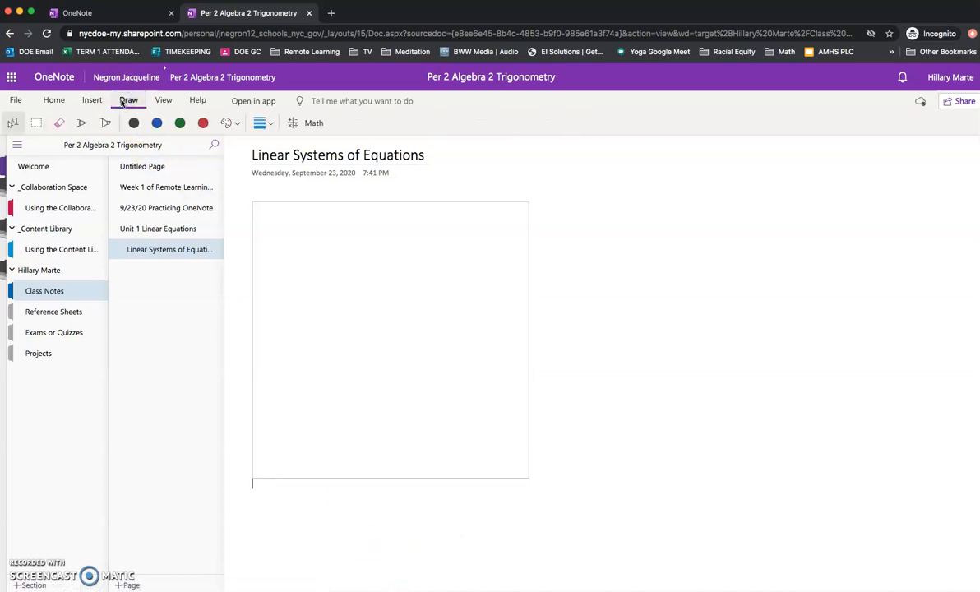
Choose a drawing pen with a thicker stroke width.
click(128, 101)
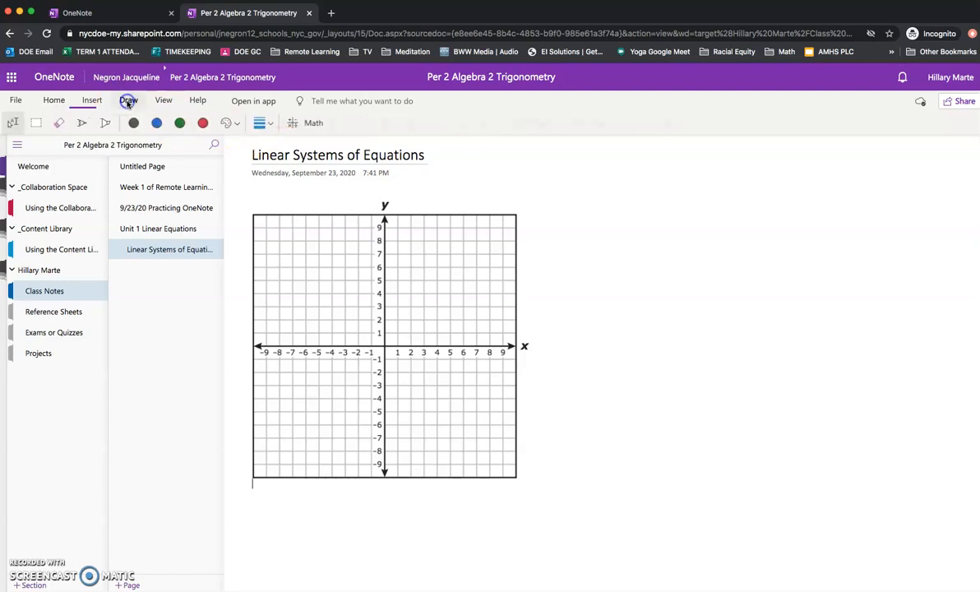
click(82, 122)
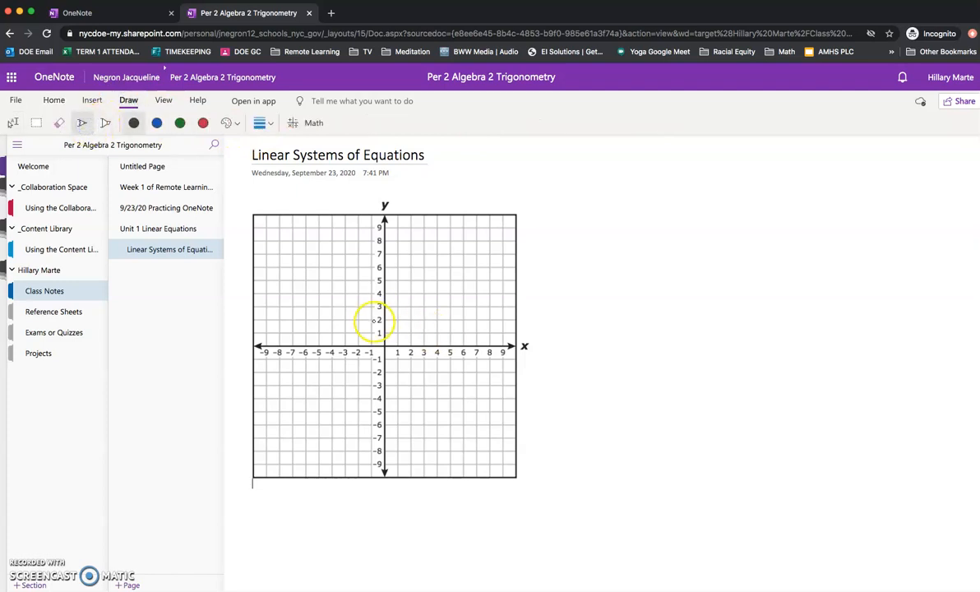
click(374, 320)
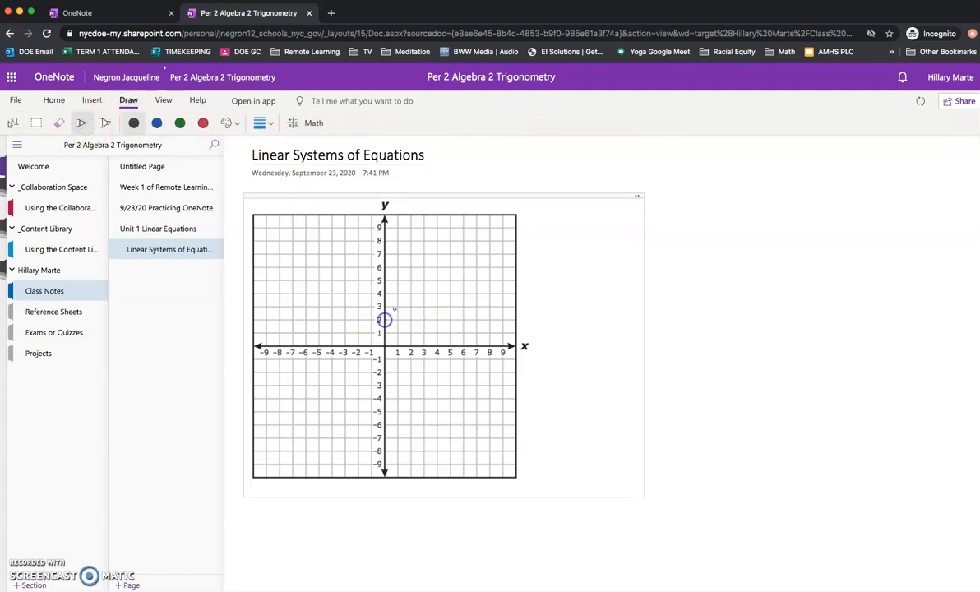
click(262, 124)
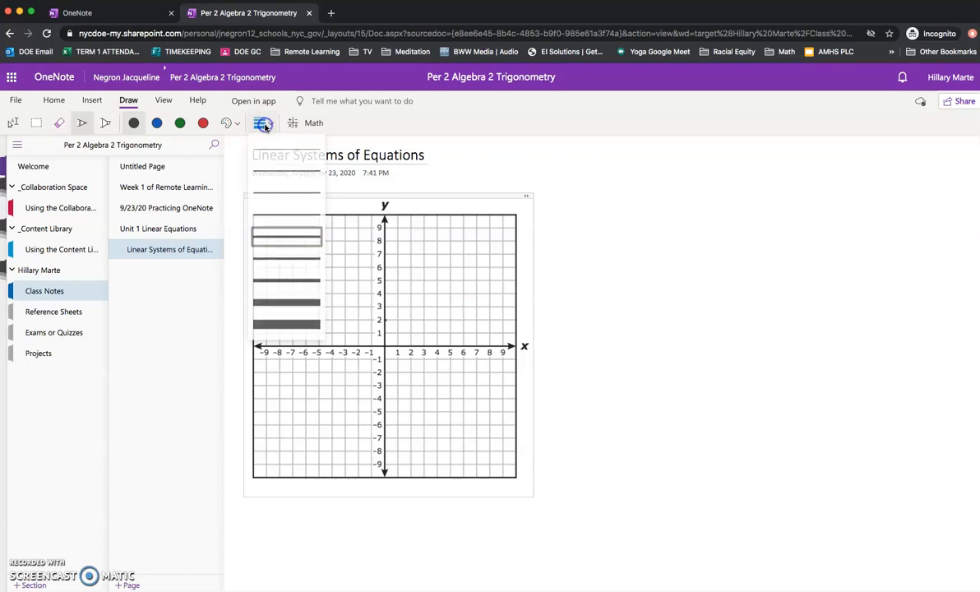
click(273, 287)
Plot points (0,2), (1,3), (2,4), (4,6) and draw a line from (0,2) toward (5,7).
click(385, 319)
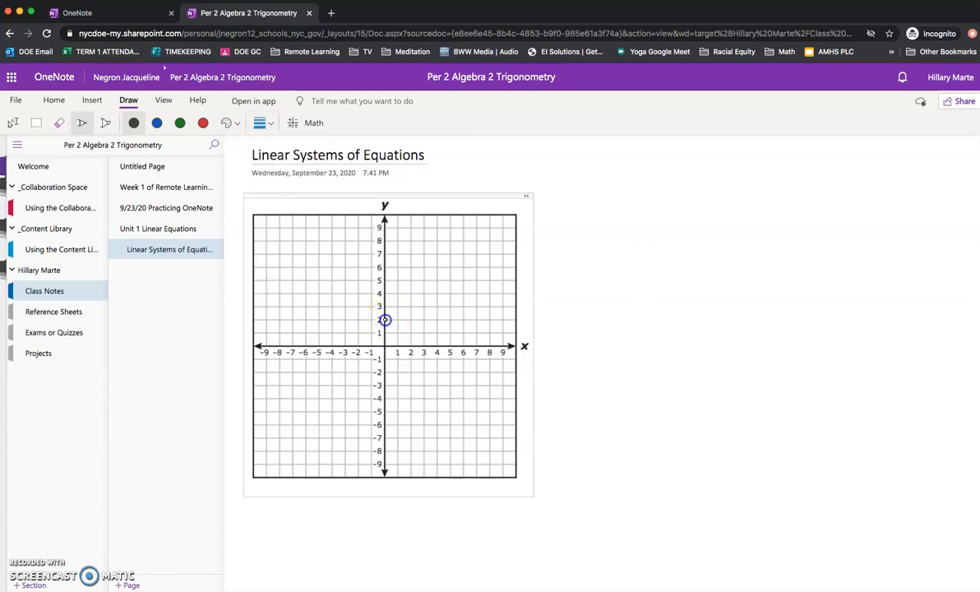
click(395, 306)
click(411, 294)
click(437, 268)
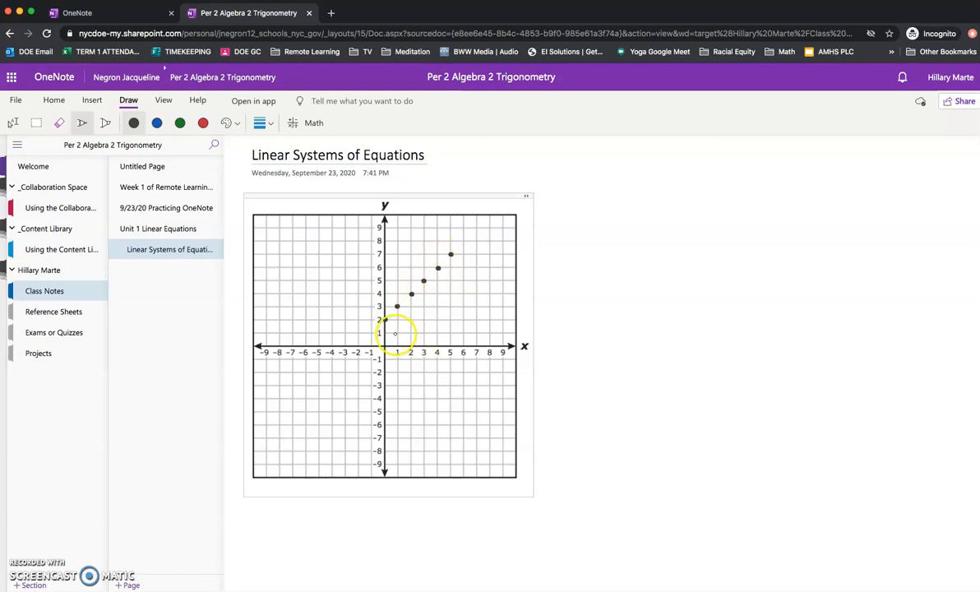
click(386, 319)
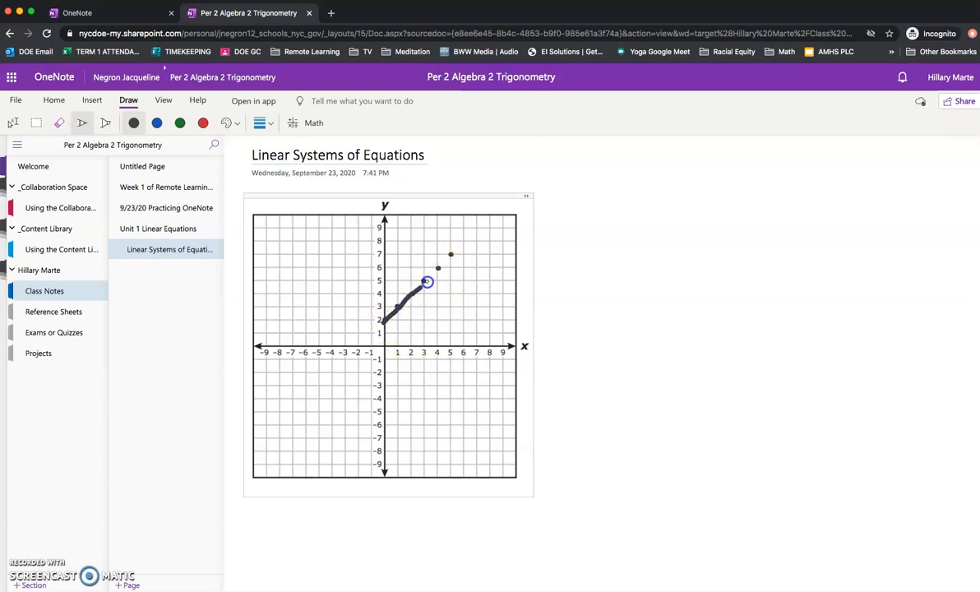
drag(445, 266, 448, 250)
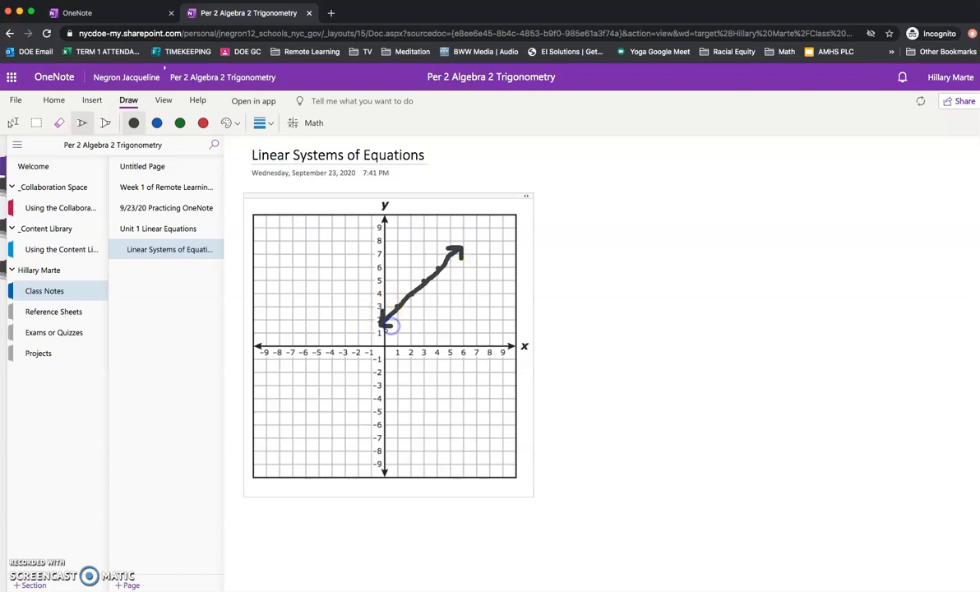
Handwrite y = x + 2 beside the graph, marquee-select it, and convert it with Ink to Math.
mouse_move(555, 232)
mouse_down()
mouse_move(568, 241)
mouse_move(575, 302)
mouse_move(560, 304)
mouse_up()
mouse_move(584, 238)
mouse_down()
mouse_move(630, 254)
mouse_move(699, 250)
mouse_up()
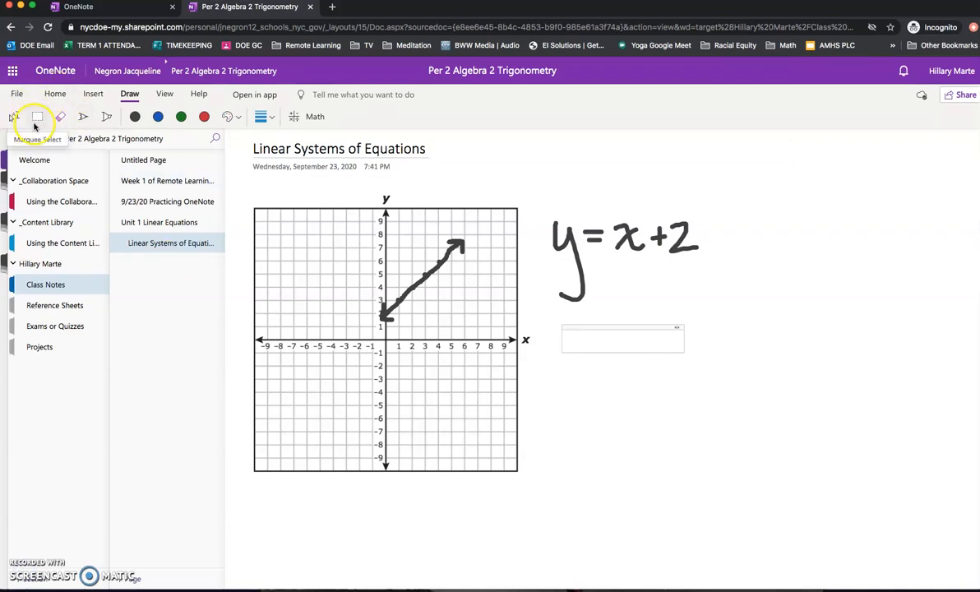
click(41, 120)
drag(533, 192, 569, 254)
mouse_move(559, 186)
mouse_down()
mouse_move(613, 216)
mouse_move(744, 329)
mouse_up()
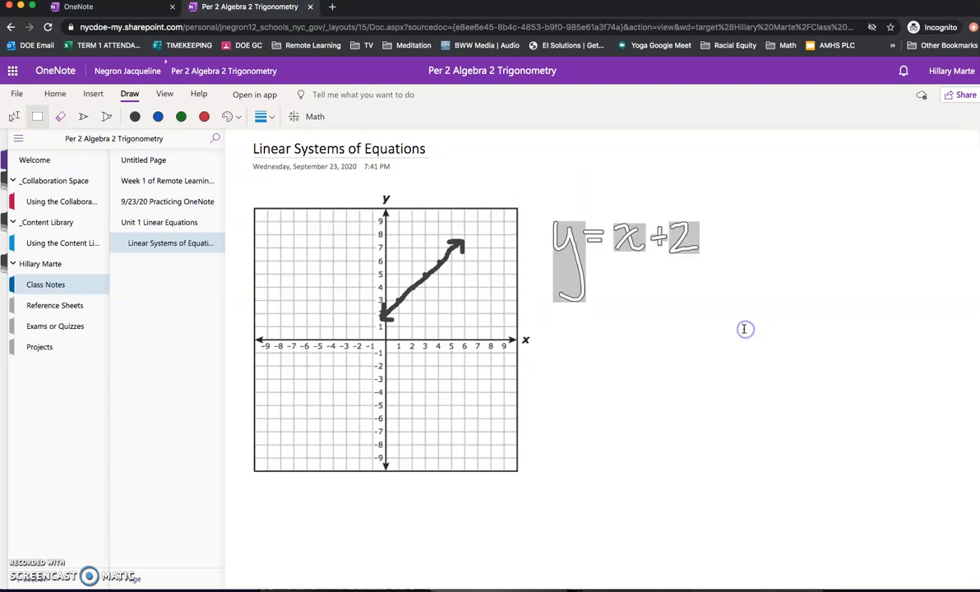
click(313, 119)
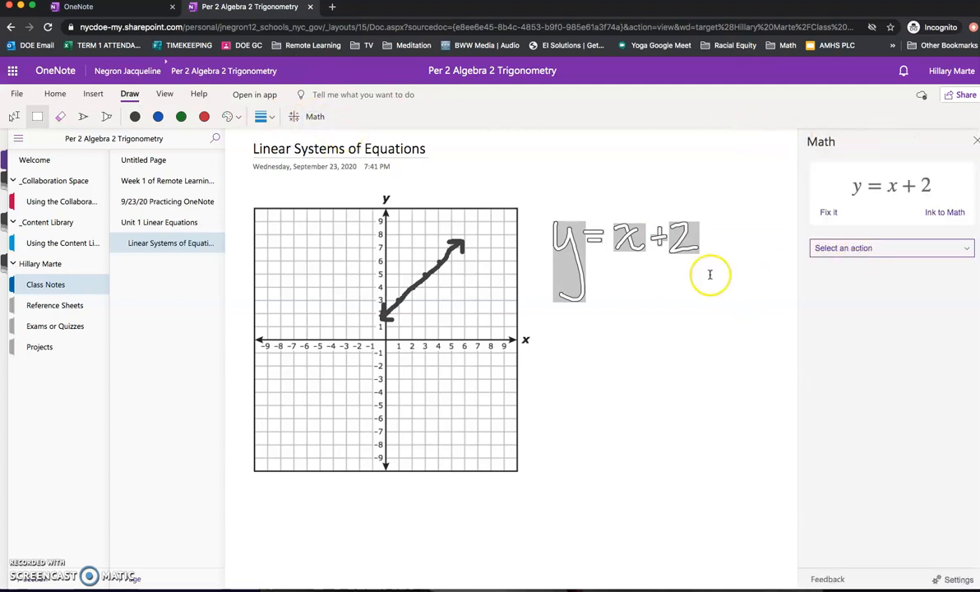
click(948, 212)
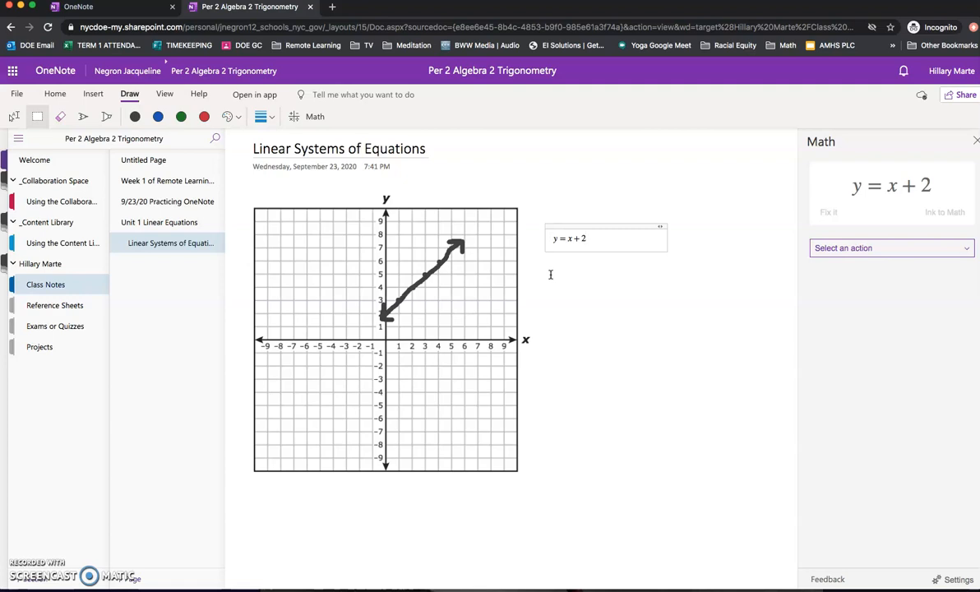
click(579, 440)
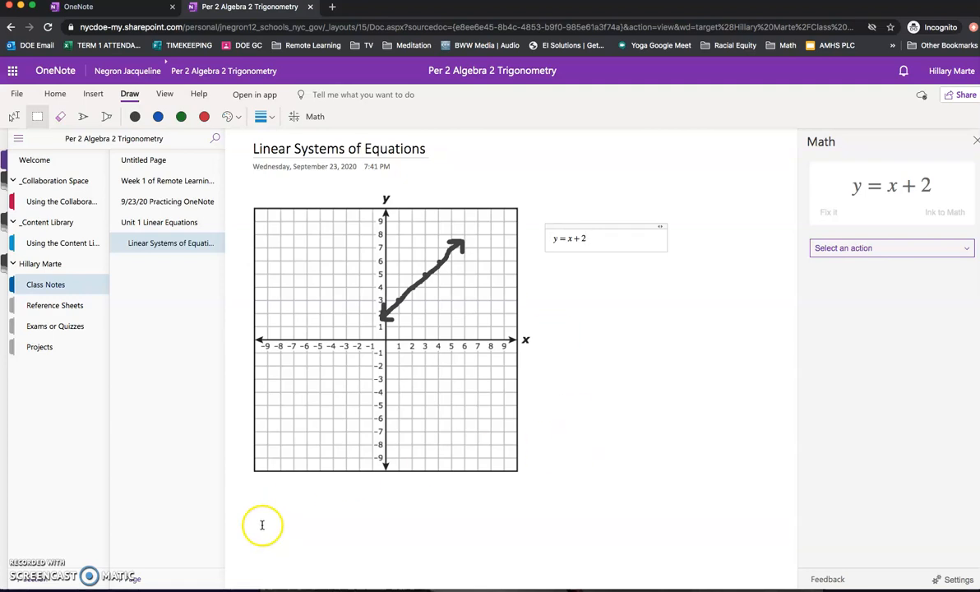